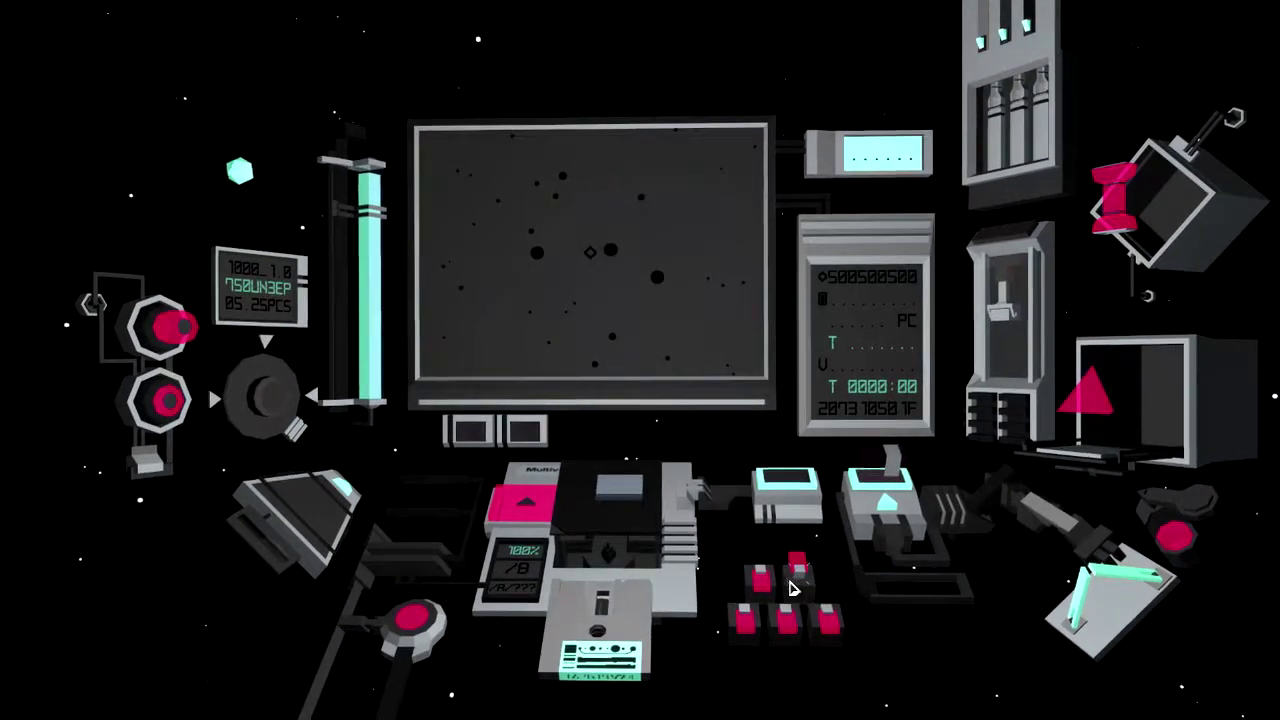
Switch on the star map with the pink key below the big screen.
click(793, 588)
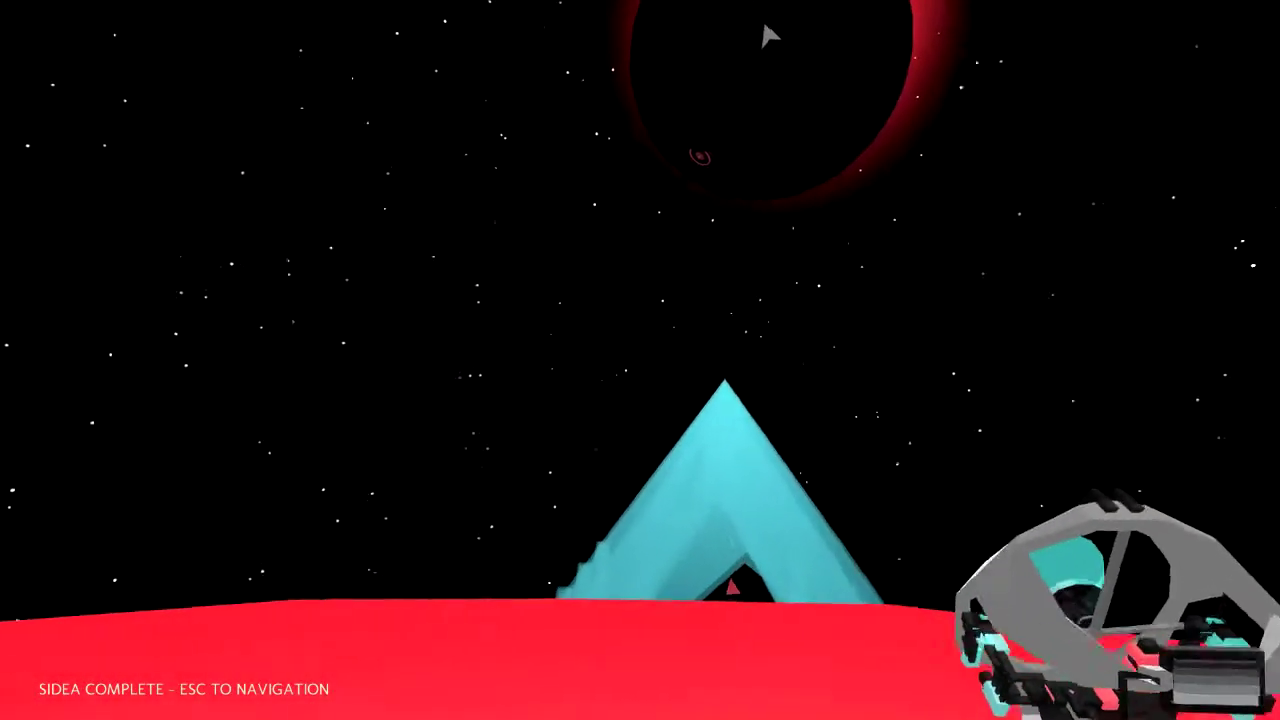
Leave the planet for the cockpit and eject the data cartridge.
key(Escape)
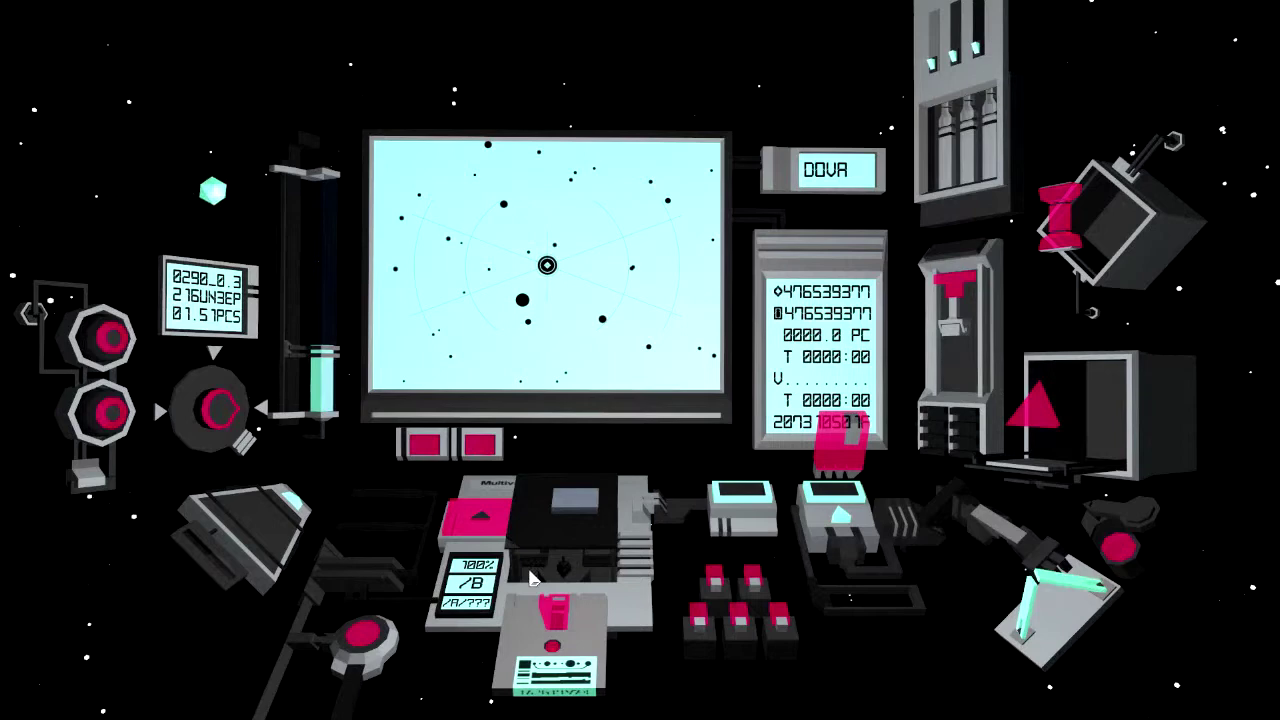
click(484, 537)
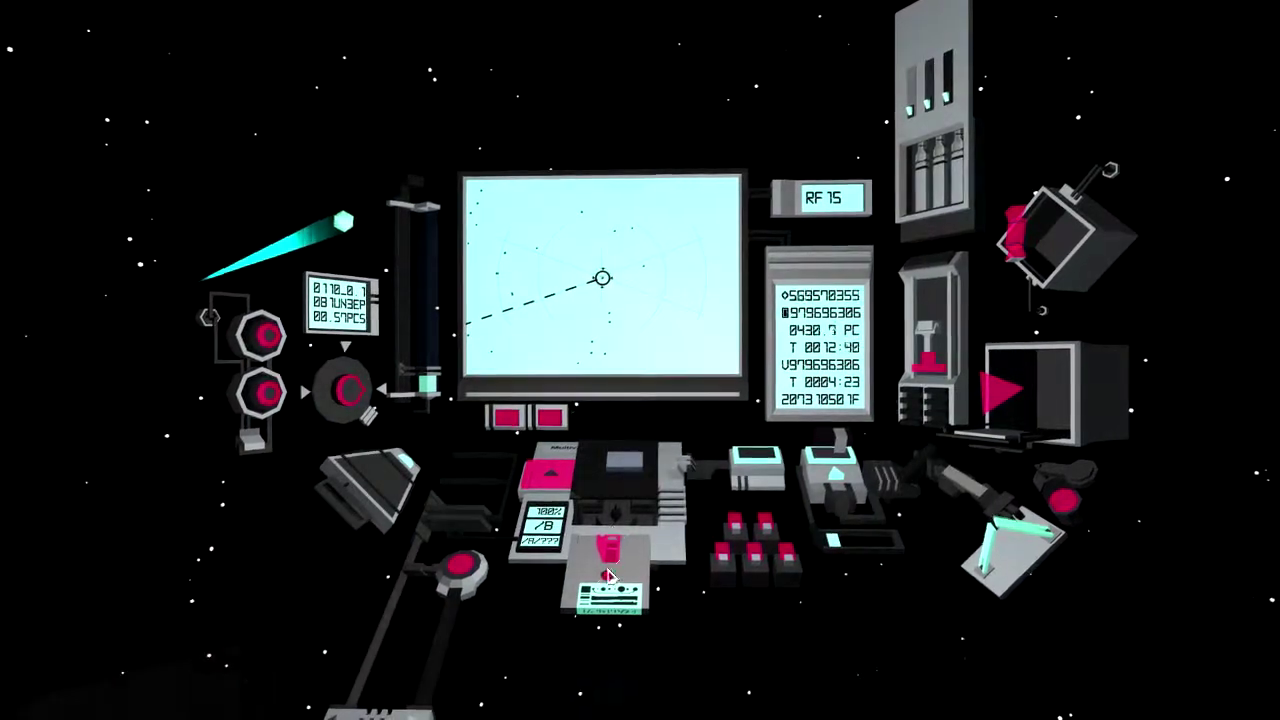
Move the cassette from its slot into the tape deck.
drag(608, 578, 603, 575)
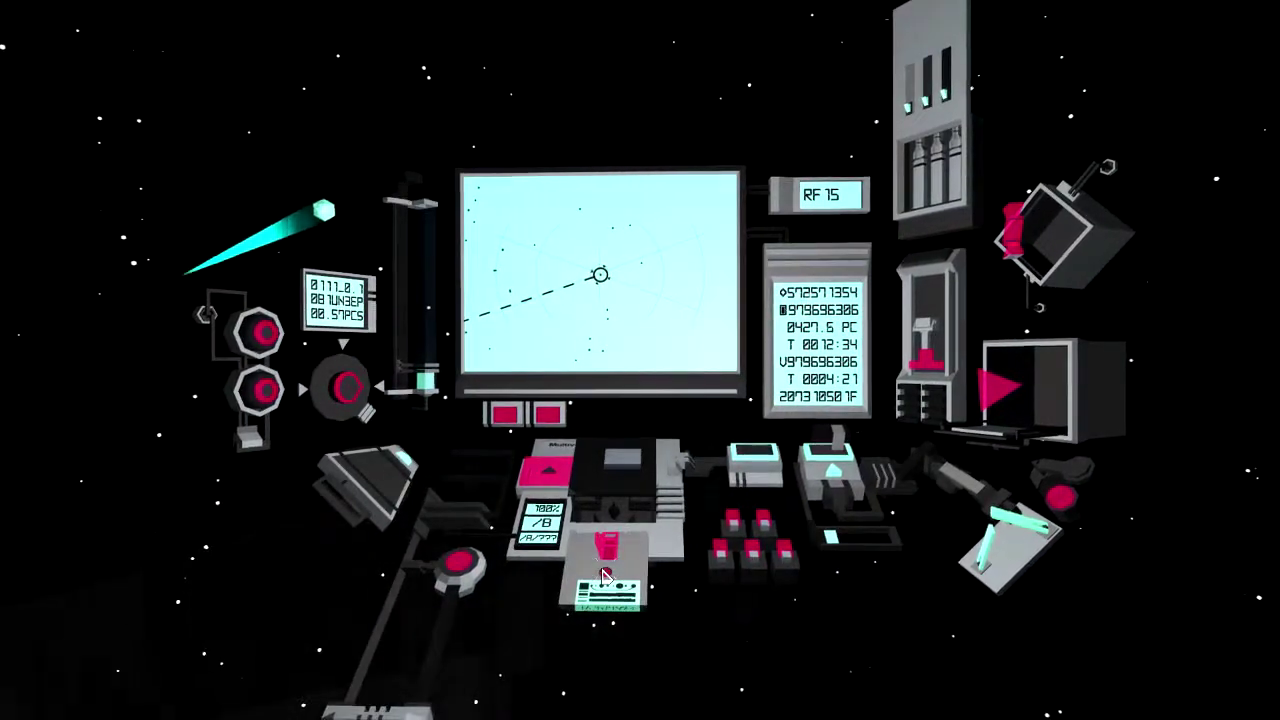
drag(603, 575, 603, 585)
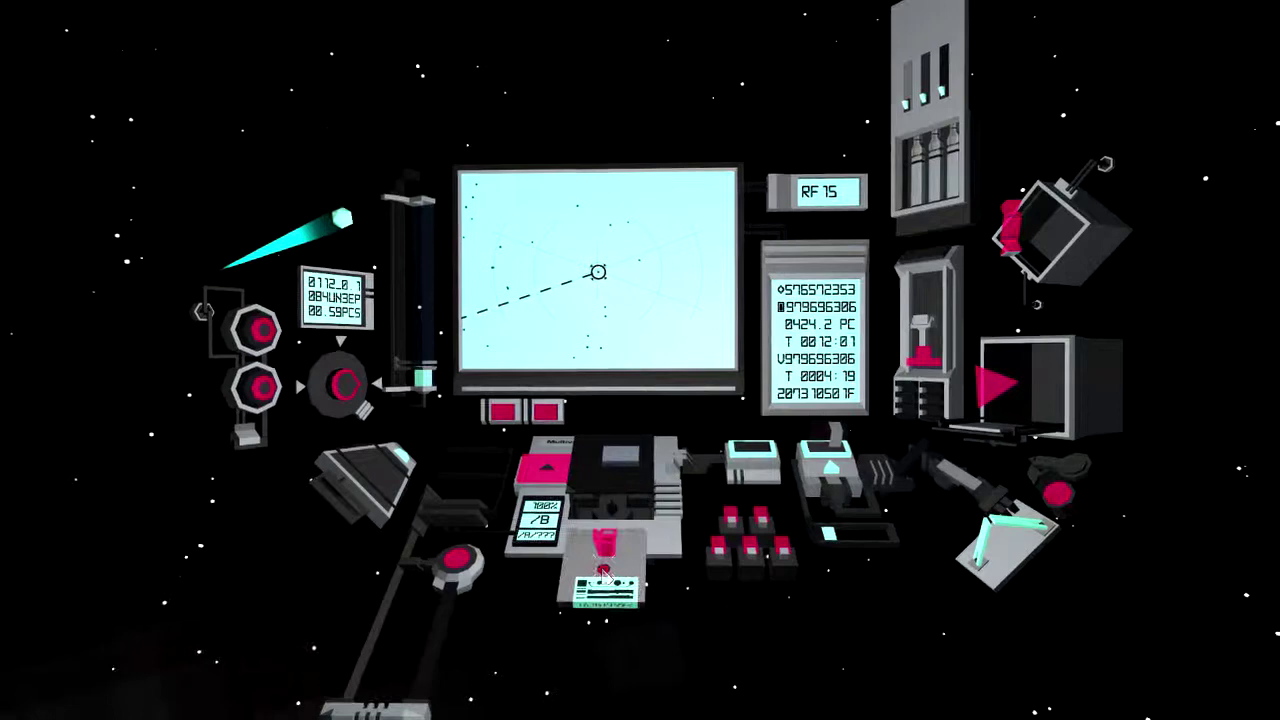